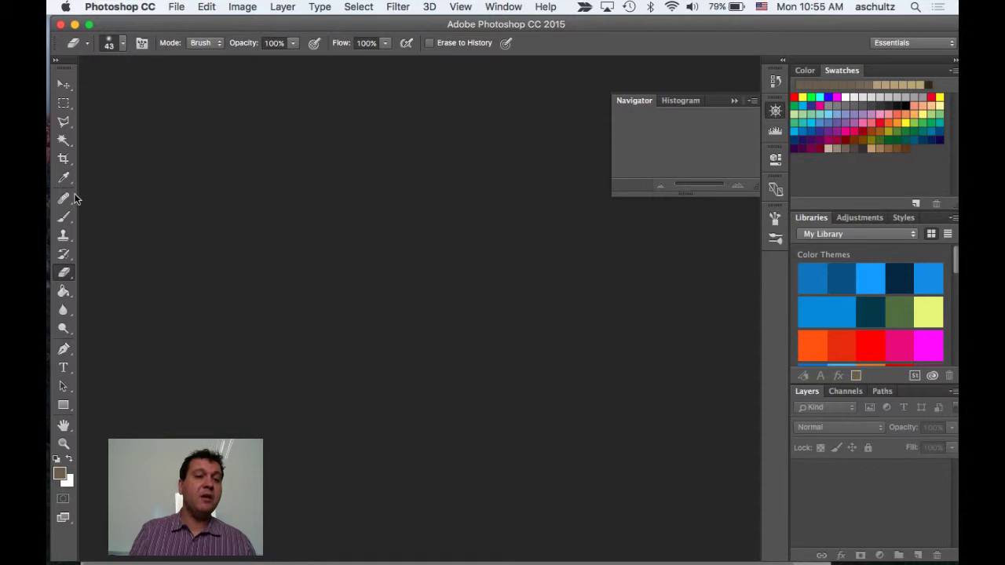
Switch to Photo Booth and open its most recent portrait photo in Photoshop
{"action": "mouse_move", "coordinate": [63, 184]}
{"action": "left_click", "coordinate": [64, 264]}
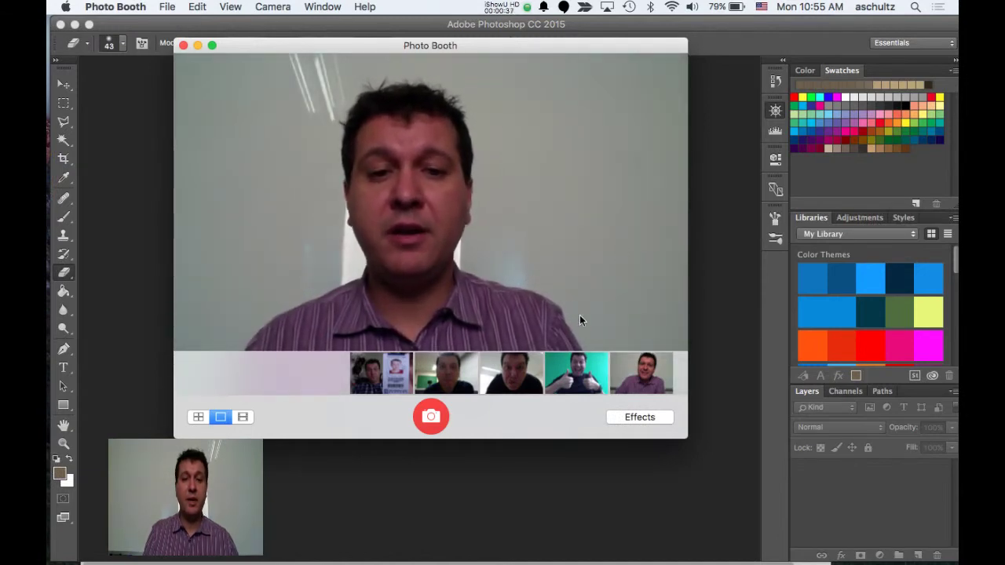
{"action": "left_click", "coordinate": [644, 375]}
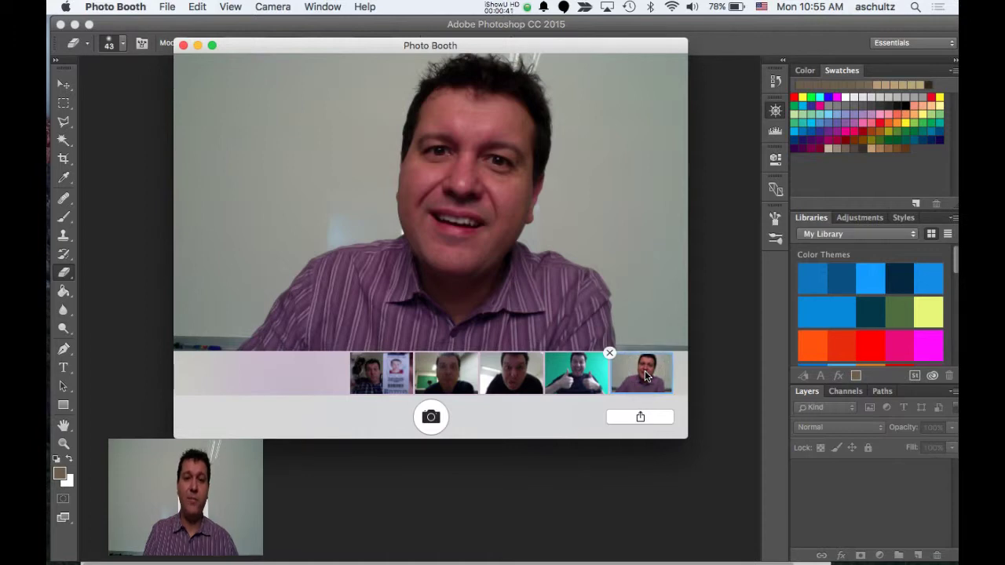
{"action": "left_click_drag", "start_coordinate": [640, 374], "coordinate": [63, 433]}
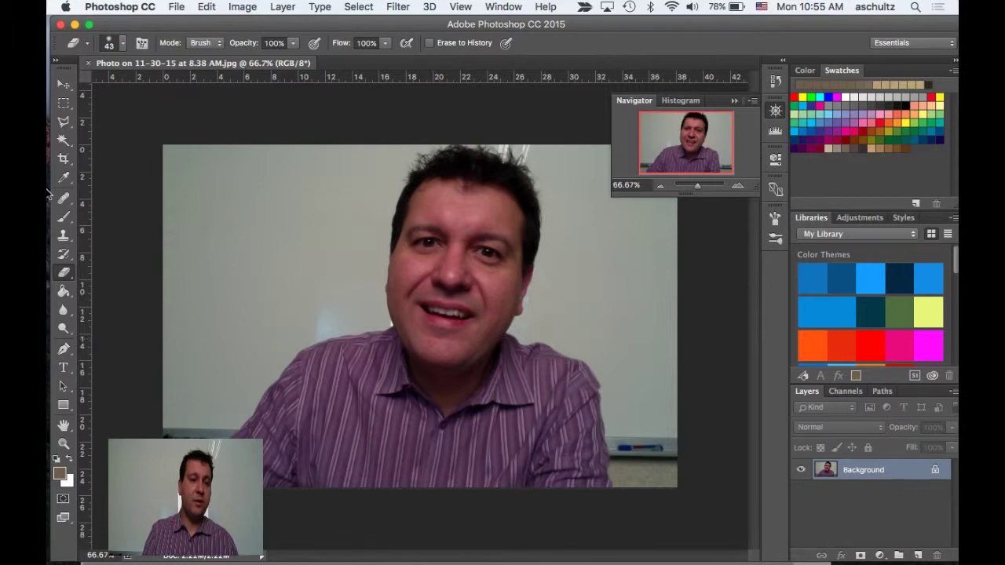
Switch to Chrome, view the download sizes offered for the Flickr egg photo, and put the browser away
{"action": "mouse_move", "coordinate": [48, 195]}
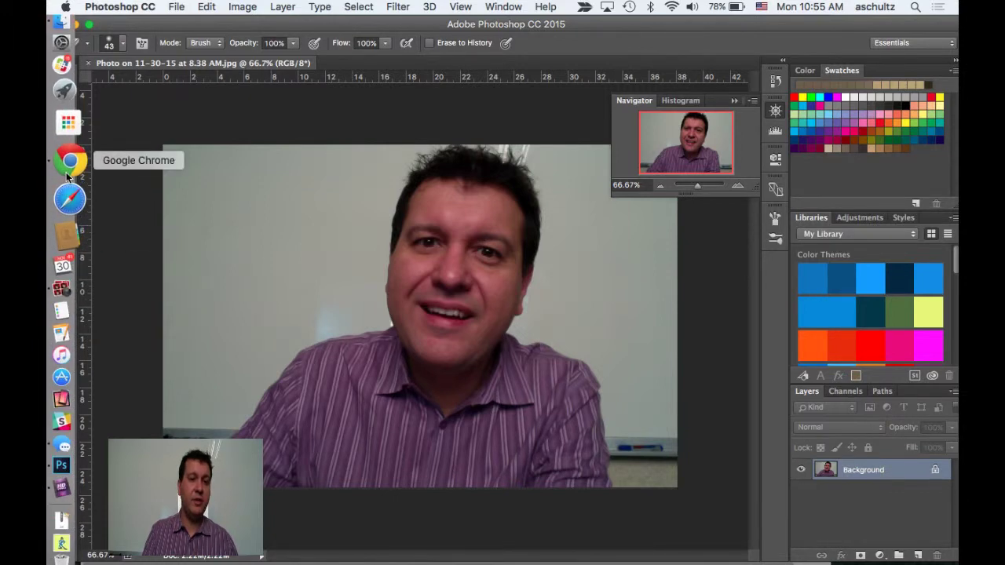
{"action": "left_click", "coordinate": [69, 160]}
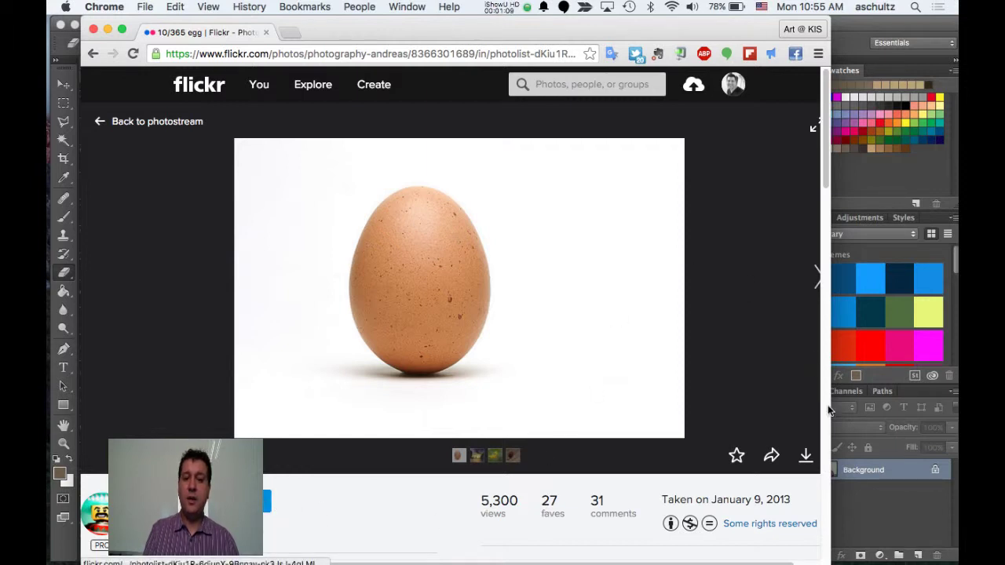
{"action": "left_click", "coordinate": [804, 457]}
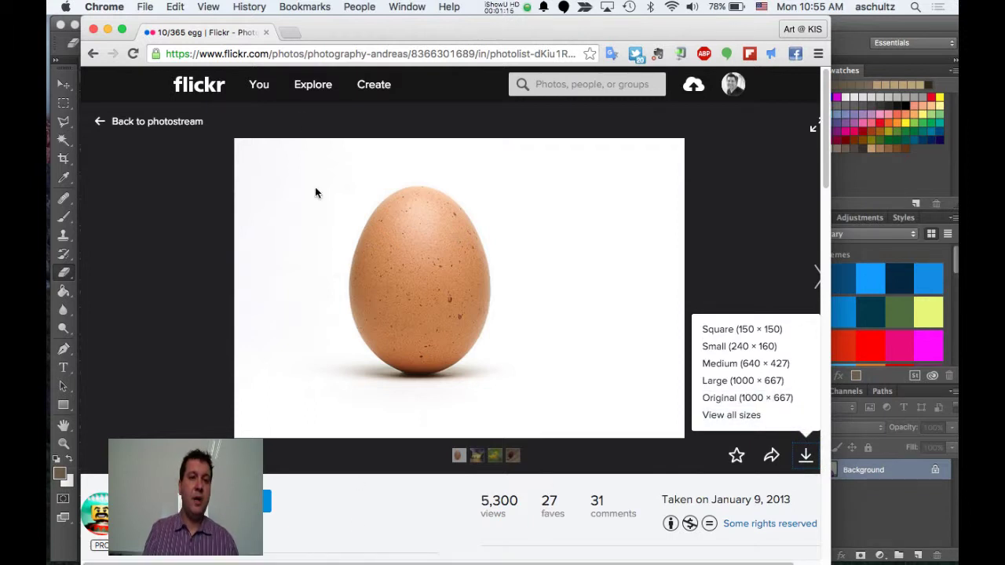
{"action": "left_click", "coordinate": [109, 30]}
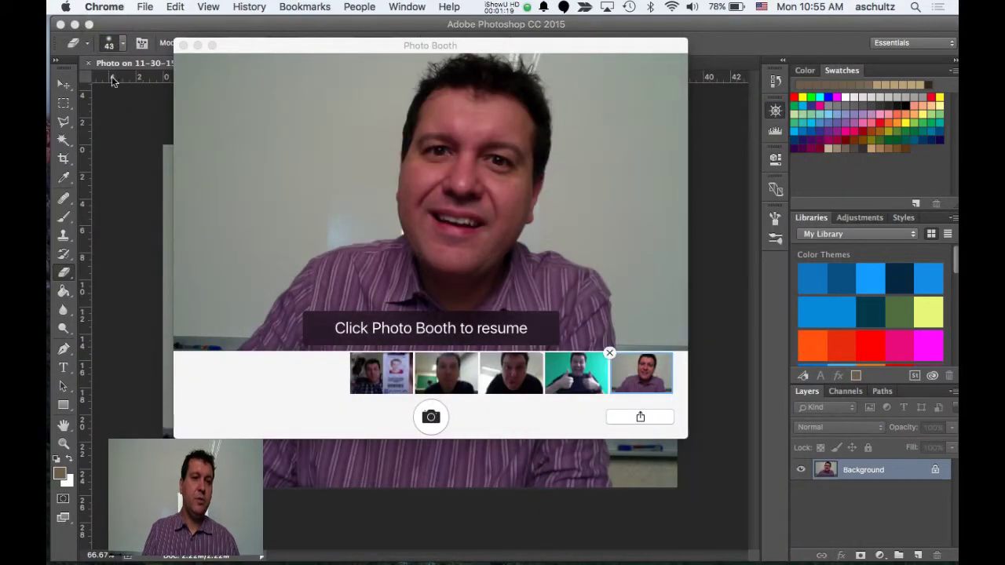
{"action": "left_click", "coordinate": [153, 22]}
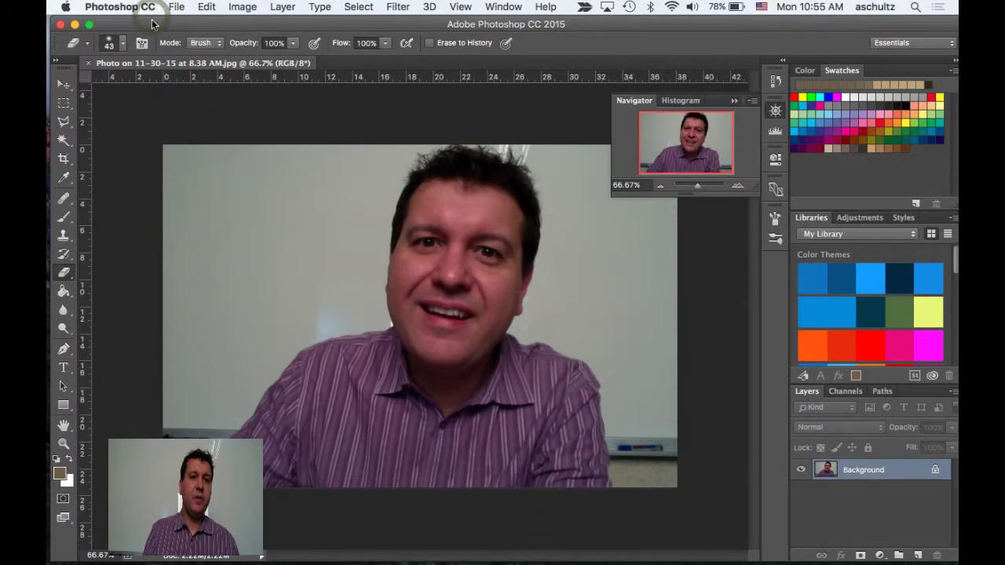
{"action": "left_click_drag", "start_coordinate": [153, 22], "coordinate": [186, 323]}
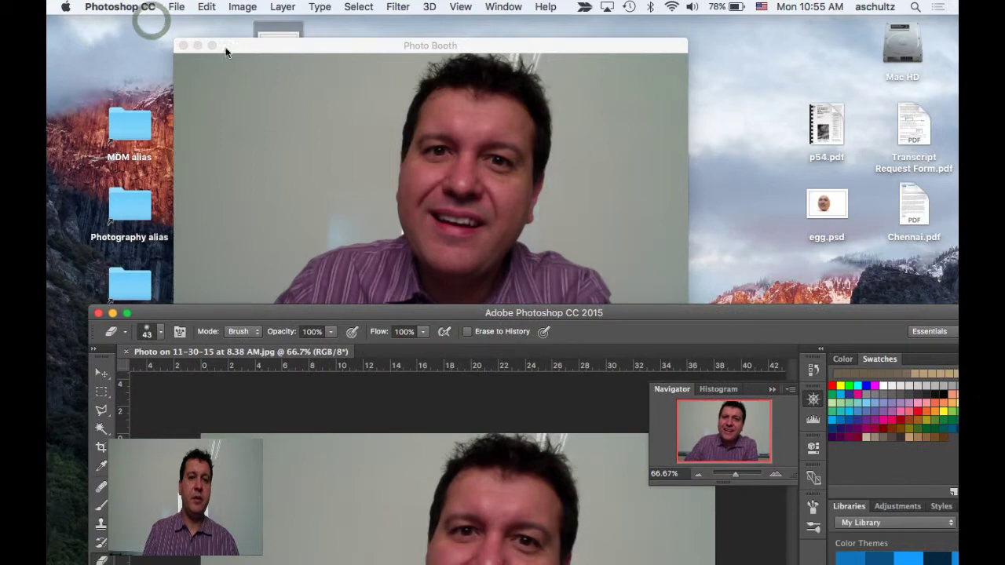
{"action": "left_click", "coordinate": [184, 46]}
{"action": "left_click_drag", "start_coordinate": [275, 47], "coordinate": [65, 433]}
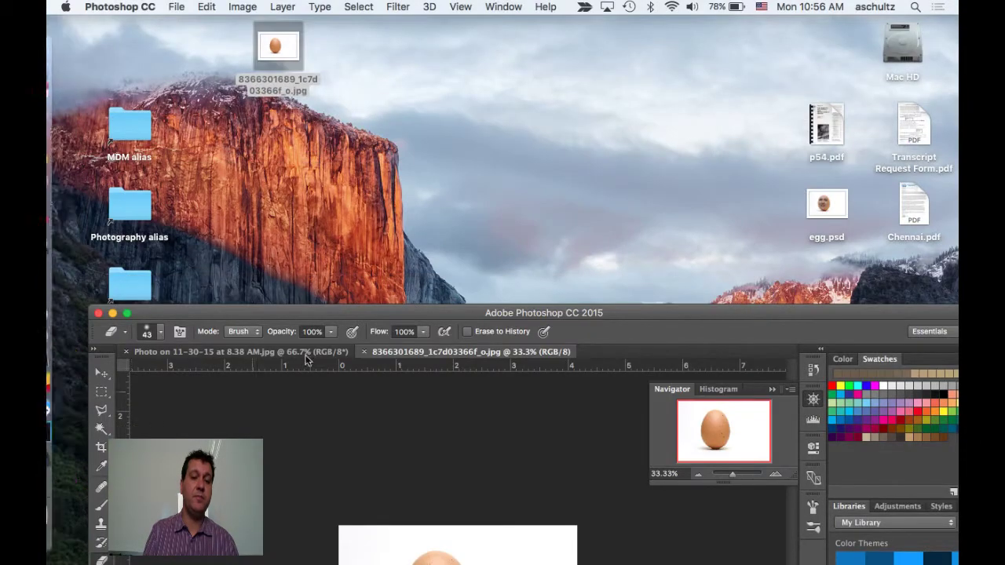
{"action": "double_click", "coordinate": [361, 313]}
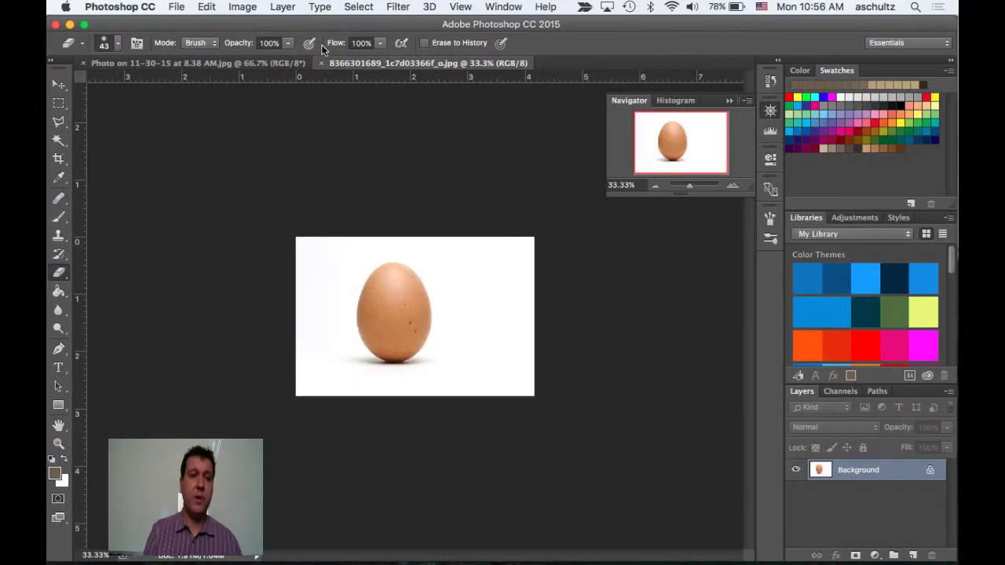
{"action": "left_click", "coordinate": [176, 8]}
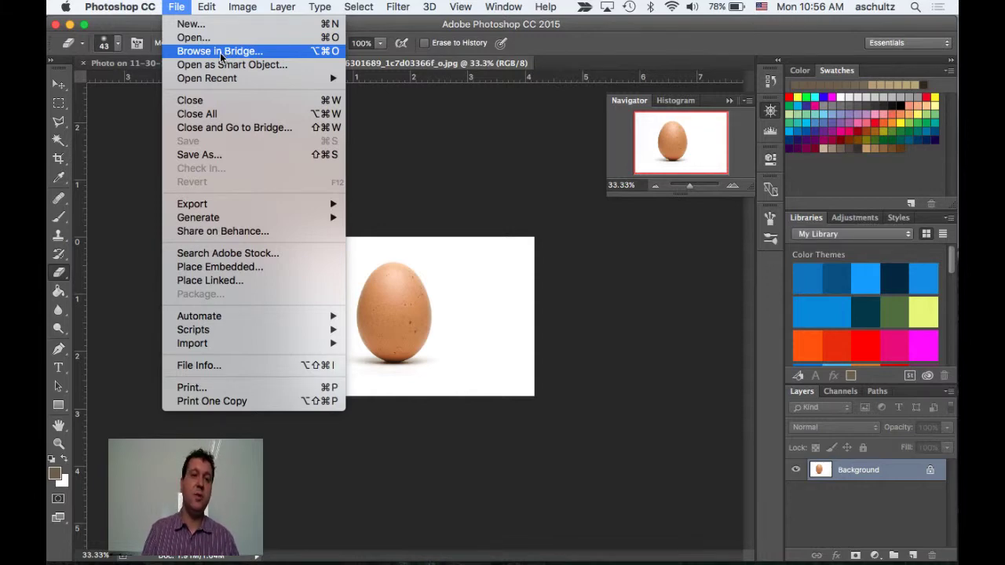
{"action": "left_click", "coordinate": [174, 8]}
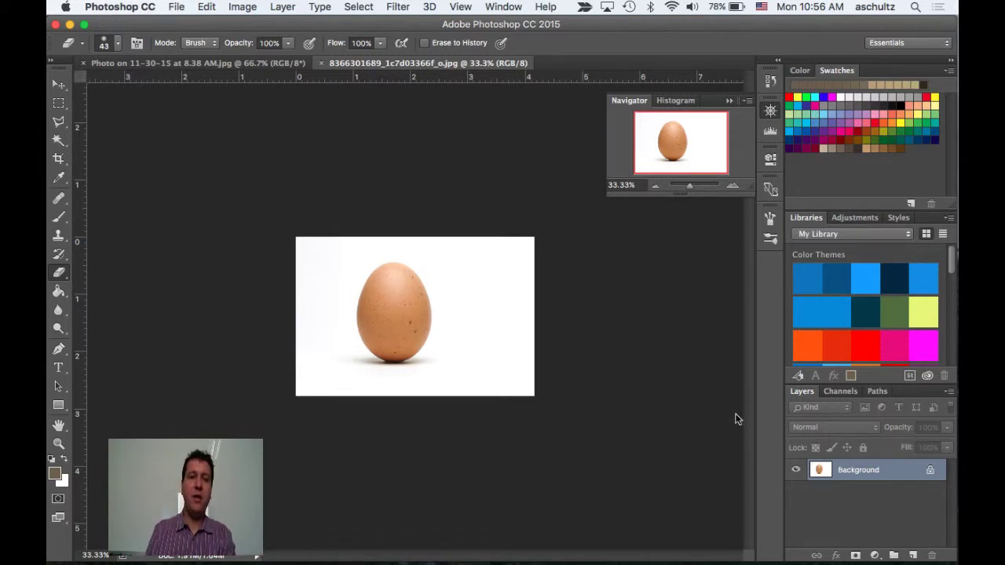
Float the portrait photo document in its own window over the egg document
{"action": "left_click", "coordinate": [229, 64]}
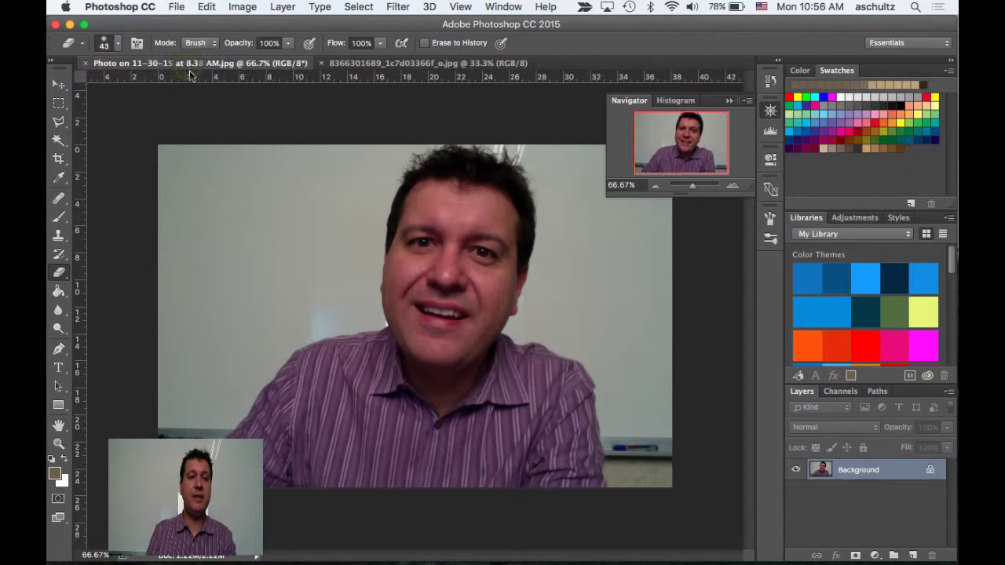
{"action": "left_click_drag", "start_coordinate": [190, 64], "coordinate": [259, 152]}
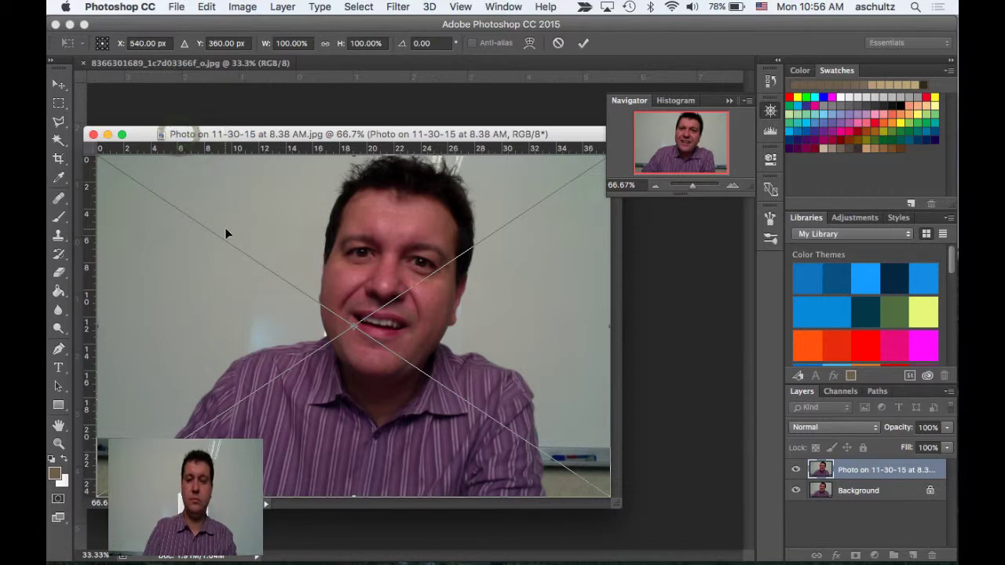
{"action": "key", "text": "e"}
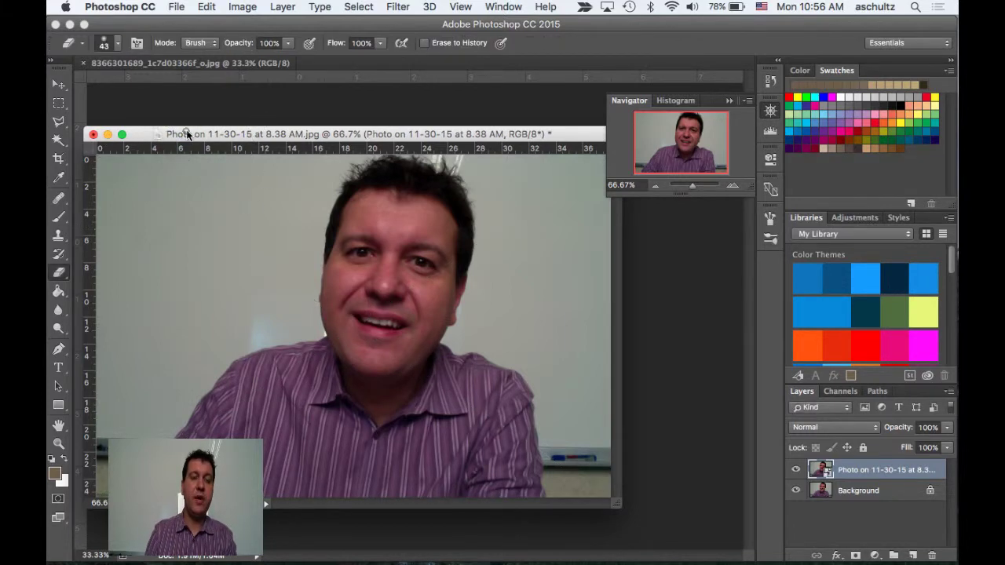
{"action": "left_click_drag", "start_coordinate": [193, 133], "coordinate": [340, 69]}
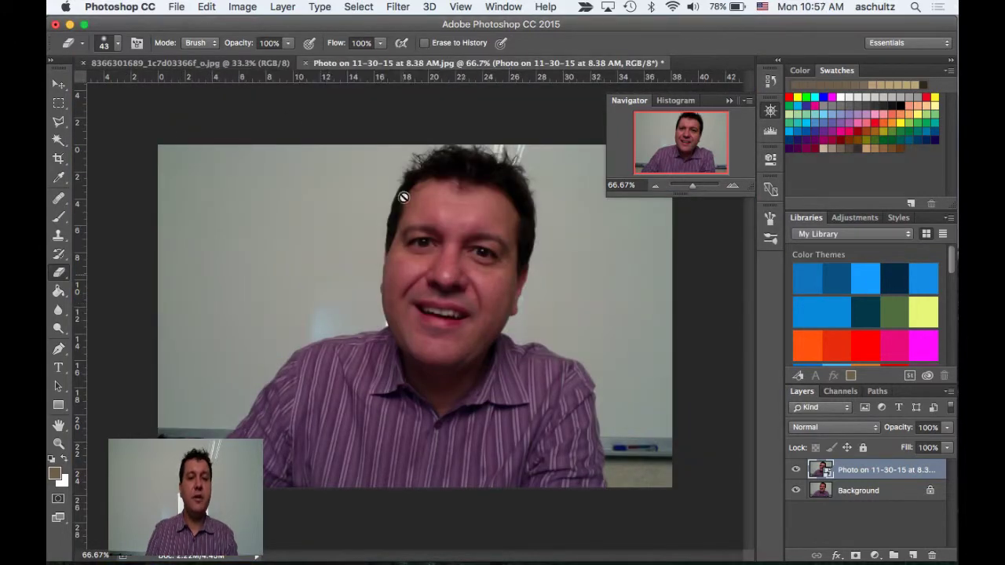
{"action": "left_click_drag", "start_coordinate": [386, 64], "coordinate": [171, 217]}
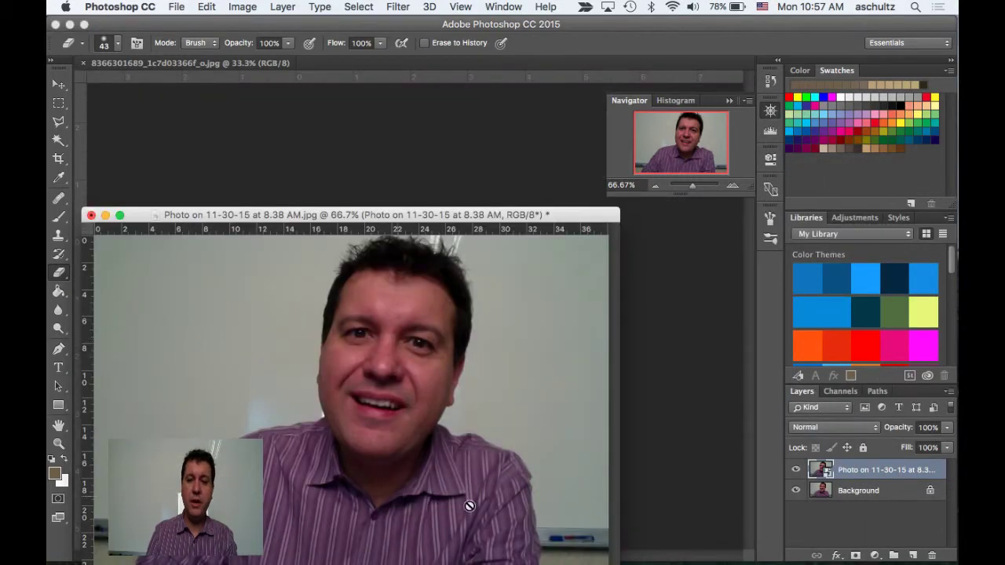
Uncover the egg image by moving the portrait window aside, and copy the portrait's Background layer into the egg document
{"action": "left_click_drag", "start_coordinate": [887, 493], "coordinate": [480, 160]}
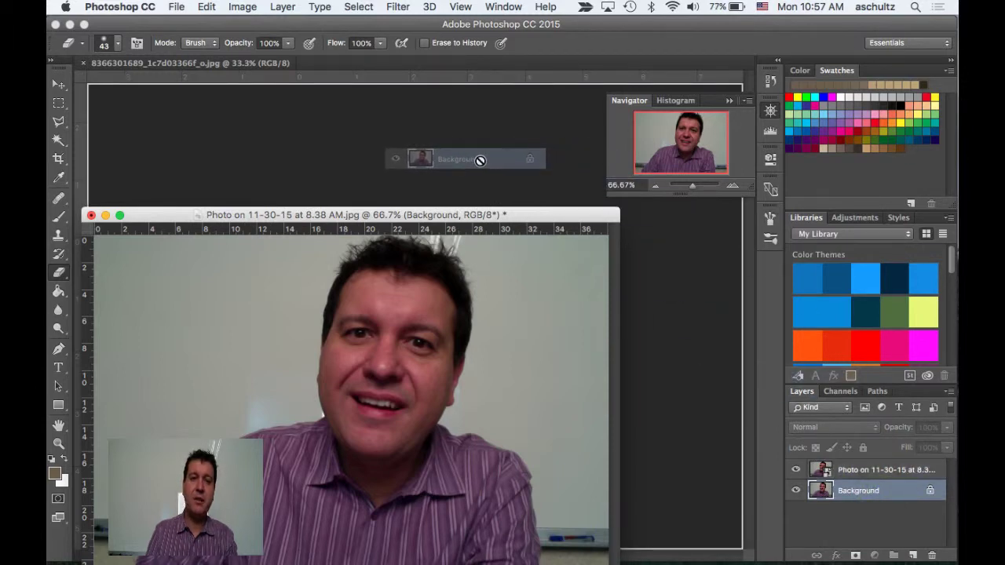
{"action": "left_click_drag", "start_coordinate": [480, 160], "coordinate": [889, 494]}
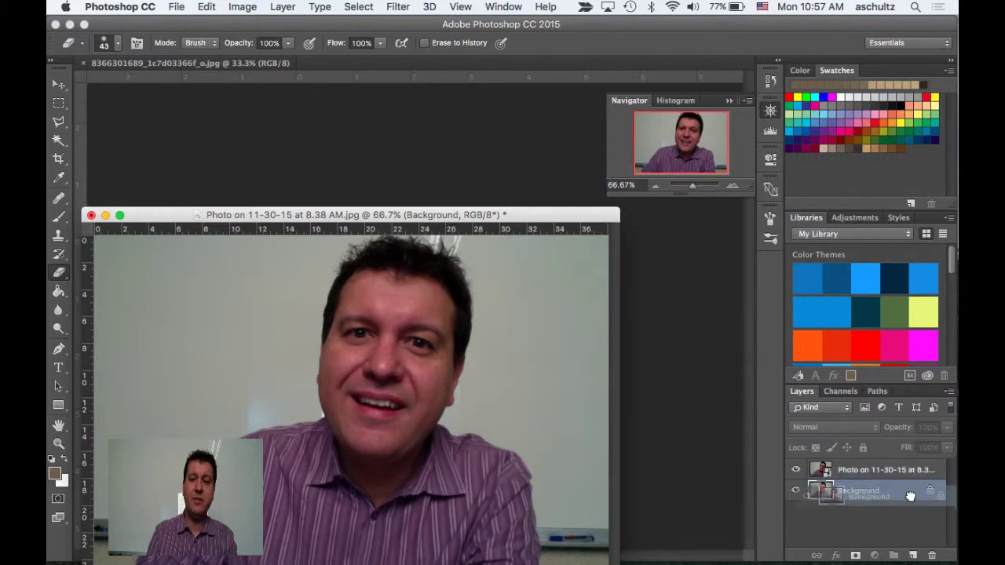
{"action": "left_click_drag", "start_coordinate": [547, 215], "coordinate": [349, 313]}
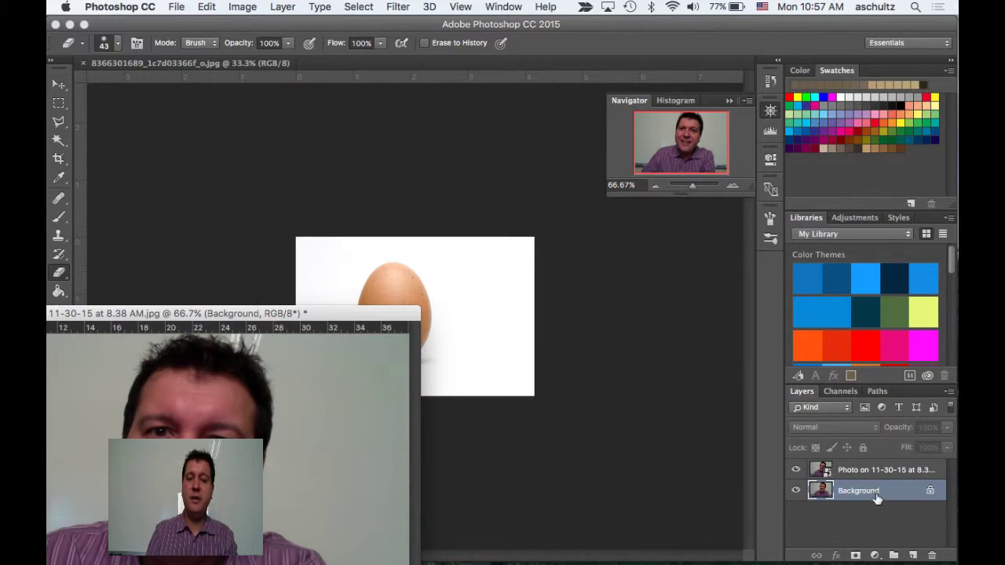
{"action": "left_click_drag", "start_coordinate": [877, 498], "coordinate": [428, 249]}
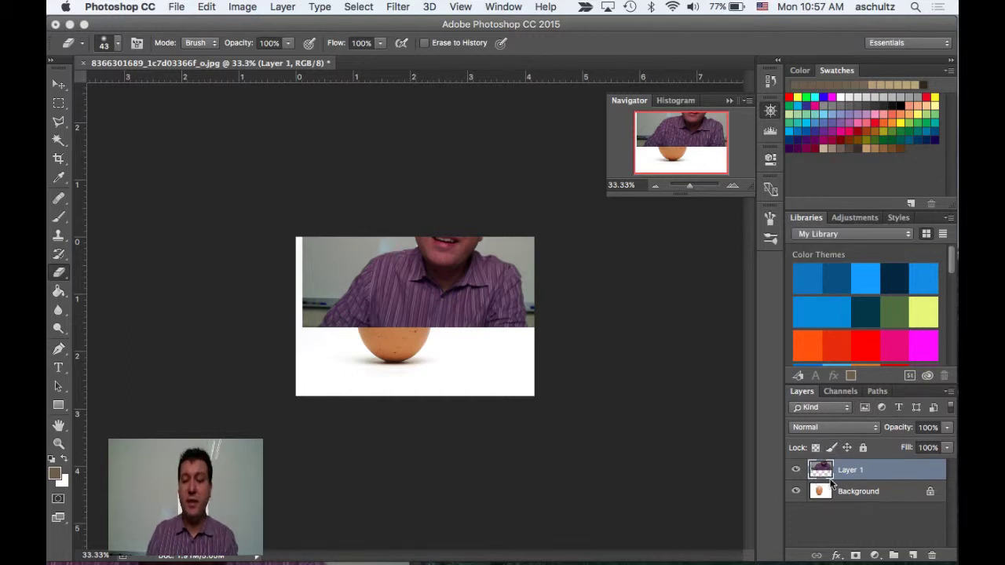
Select Layer 1 and move the portrait down over the egg so the whole face lies within the canvas
{"action": "left_click", "coordinate": [854, 493]}
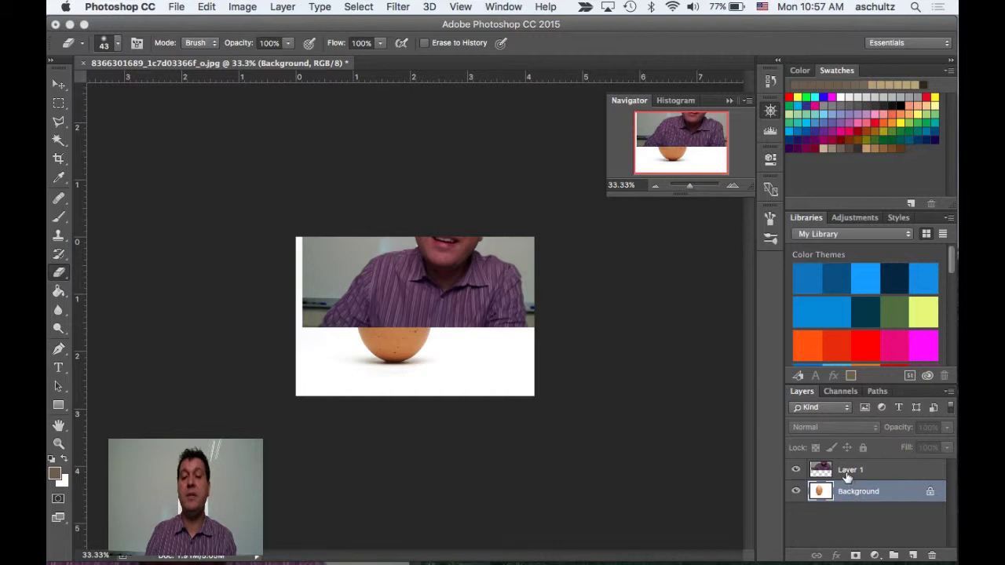
{"action": "left_click", "coordinate": [848, 471]}
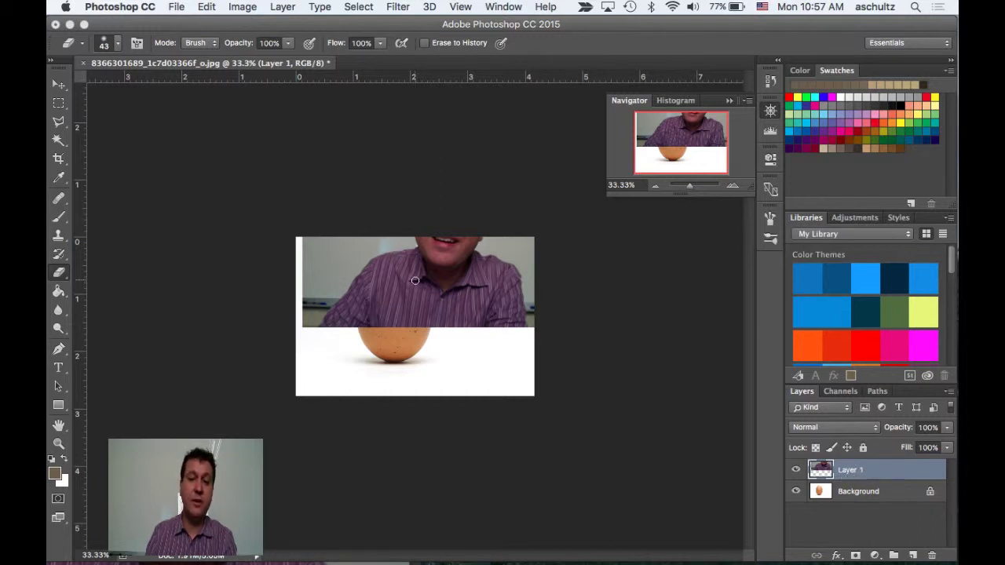
{"action": "left_click", "coordinate": [63, 89]}
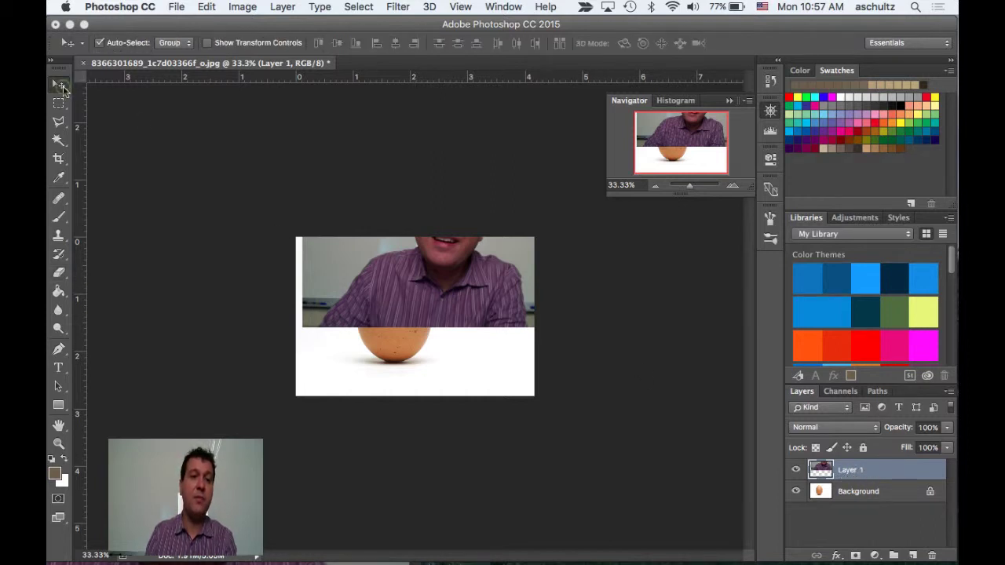
{"action": "left_click_drag", "start_coordinate": [467, 282], "coordinate": [459, 351]}
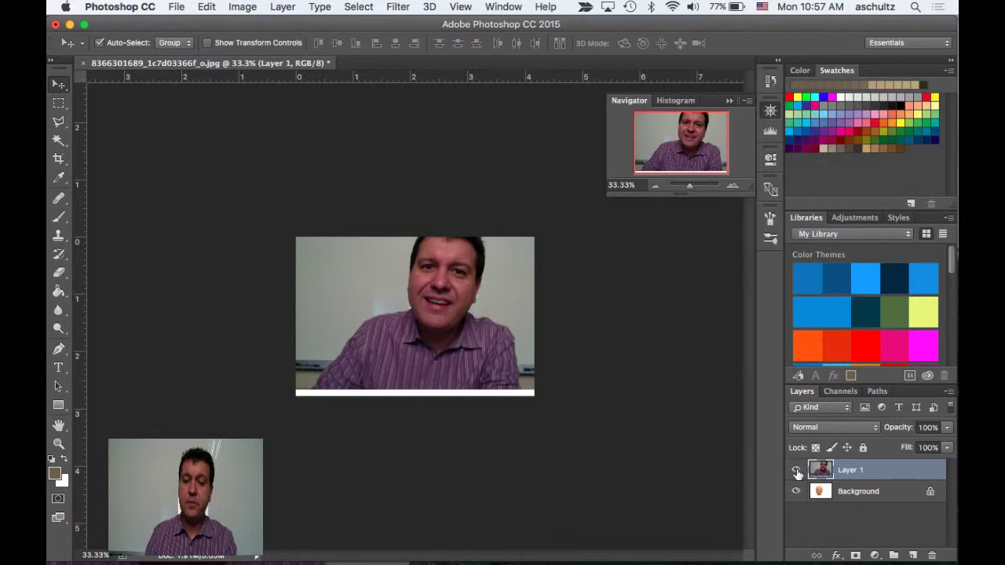
Hide the portrait layer to view the egg underneath, and show the layer again
{"action": "left_click", "coordinate": [796, 471]}
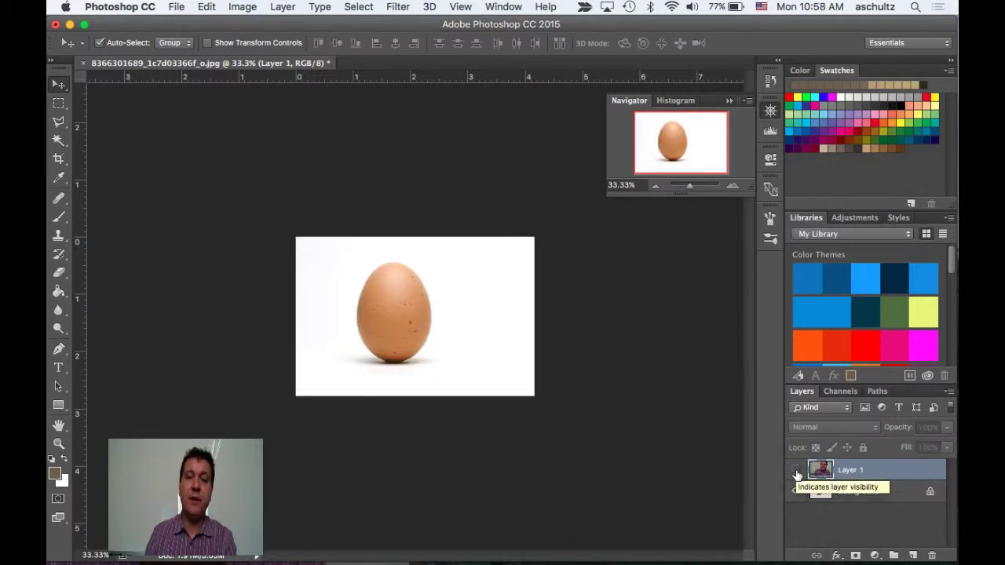
{"action": "left_click", "coordinate": [797, 471]}
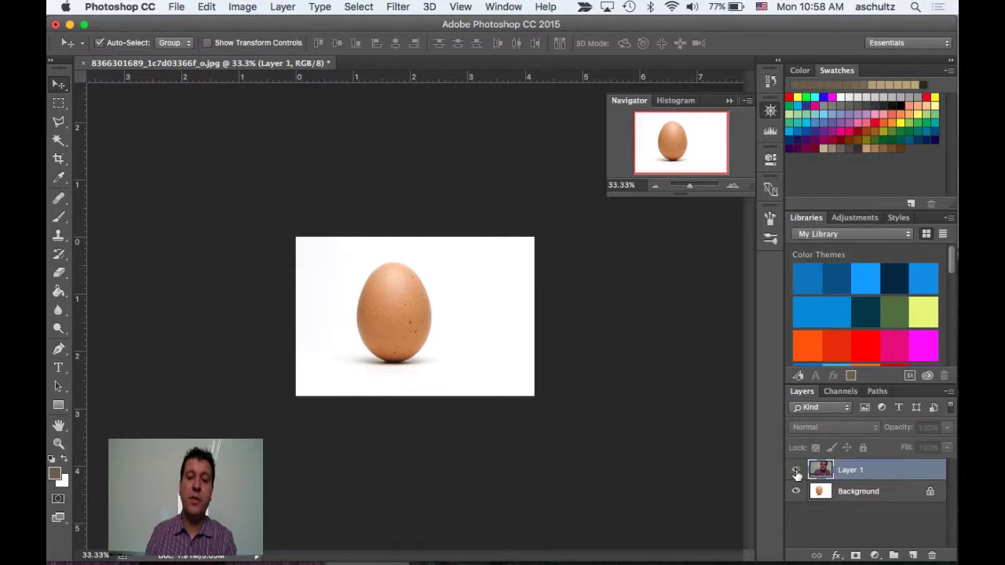
{"action": "left_click", "coordinate": [796, 470]}
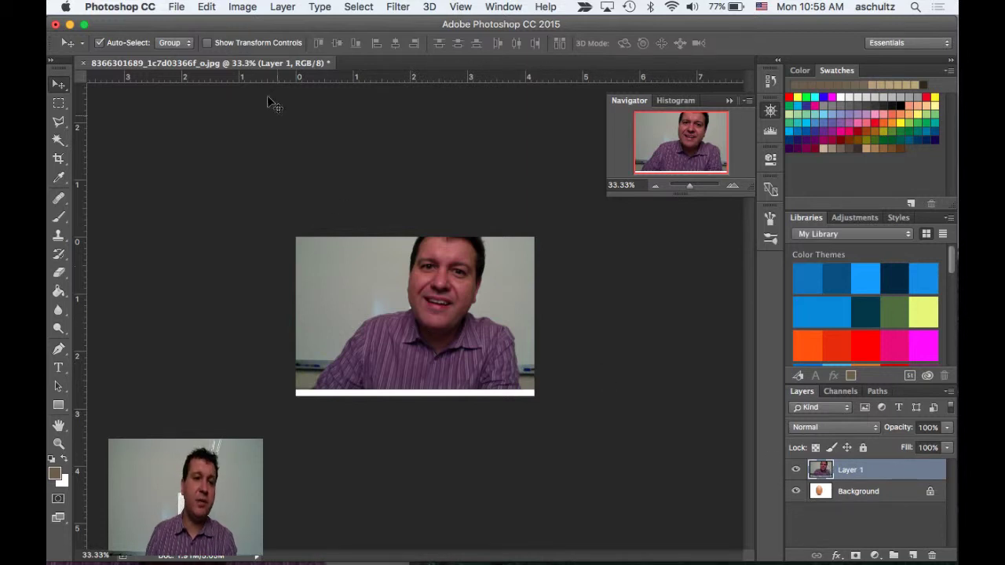
Scale the portrait layer down to about 91% with Free Transform and position it so it fits within the canvas
{"action": "left_click", "coordinate": [206, 7]}
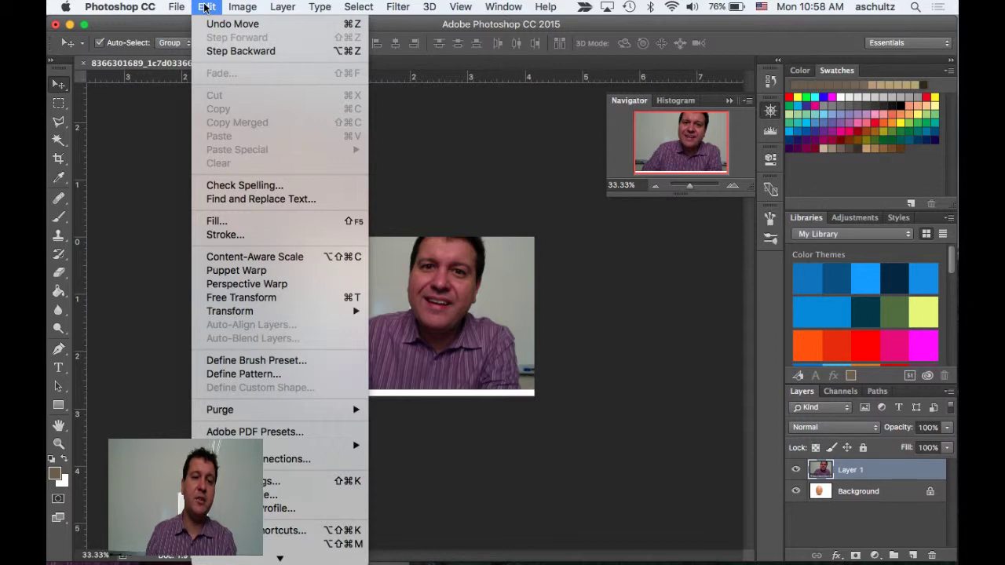
{"action": "left_click", "coordinate": [239, 303]}
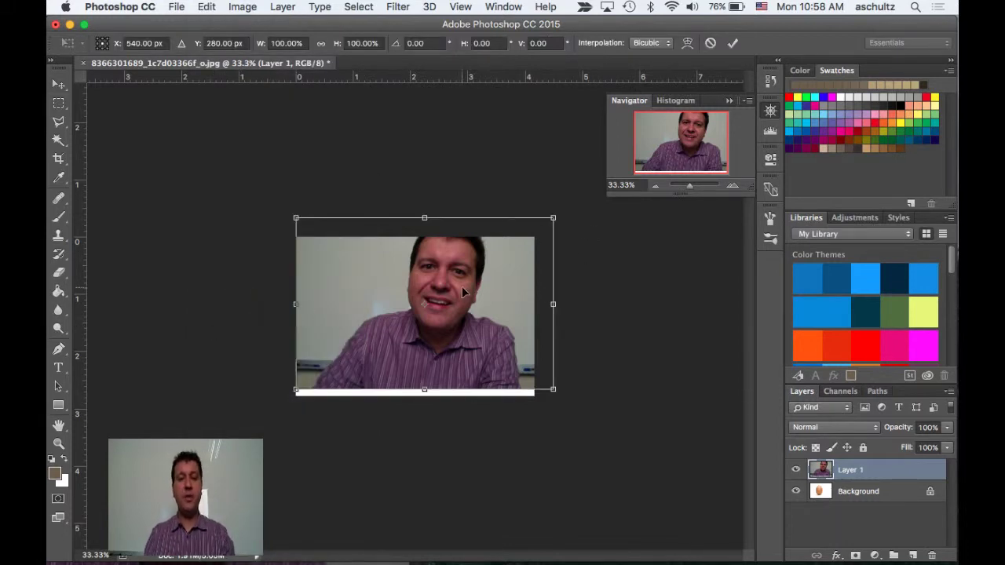
{"action": "left_click_drag", "start_coordinate": [461, 286], "coordinate": [461, 293]}
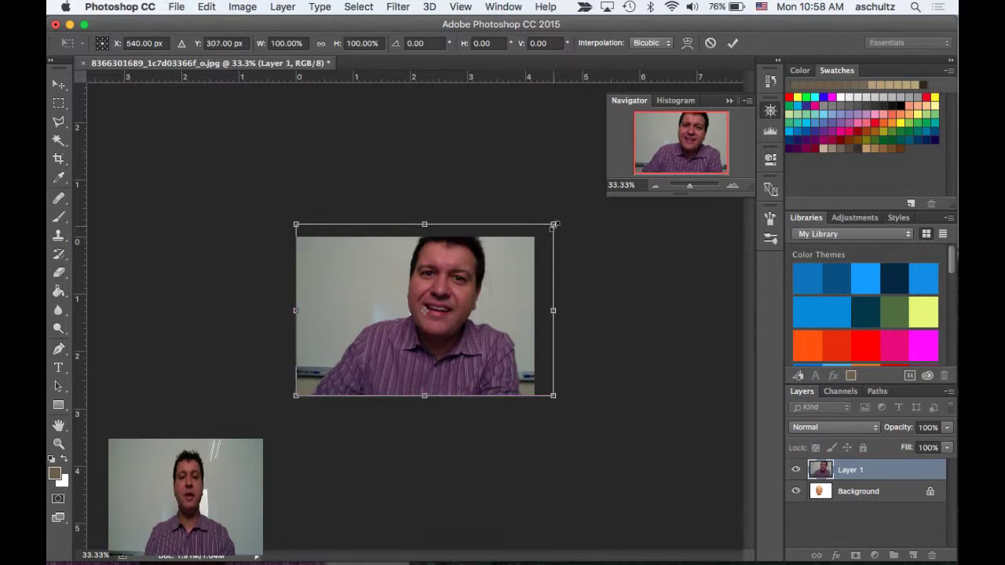
{"action": "left_click_drag", "start_coordinate": [552, 226], "coordinate": [539, 248]}
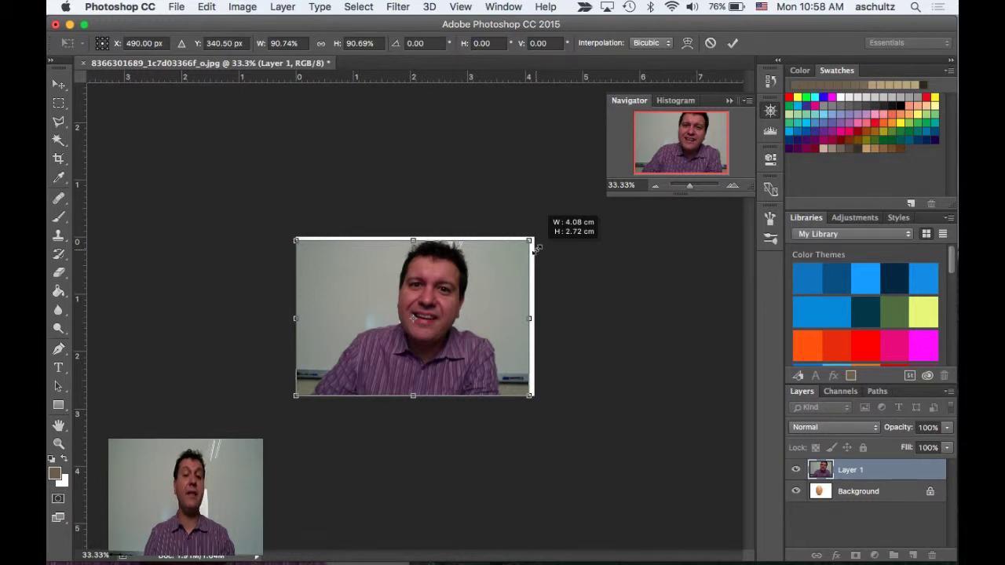
{"action": "left_click_drag", "start_coordinate": [532, 262], "coordinate": [532, 262]}
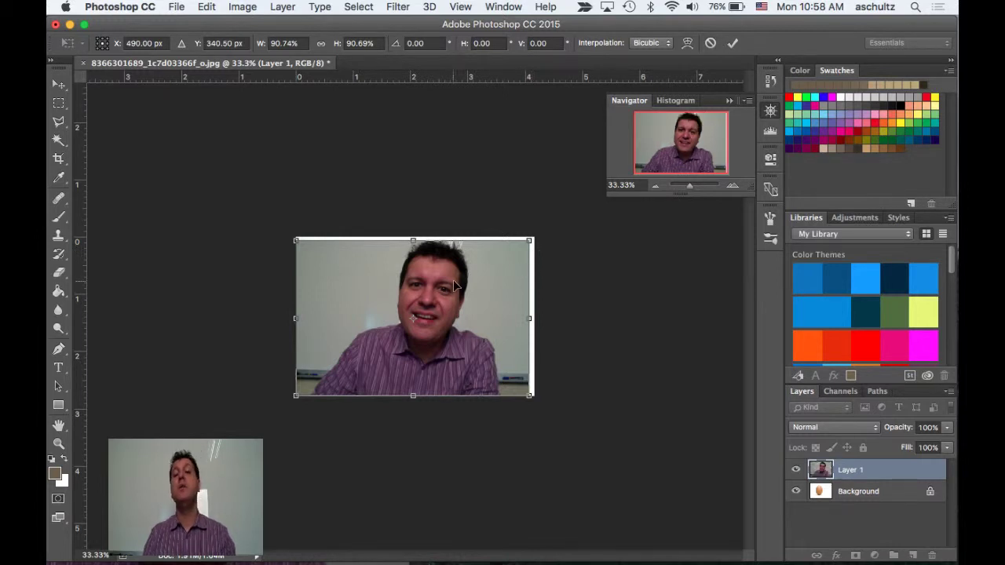
{"action": "left_click_drag", "start_coordinate": [460, 292], "coordinate": [467, 294]}
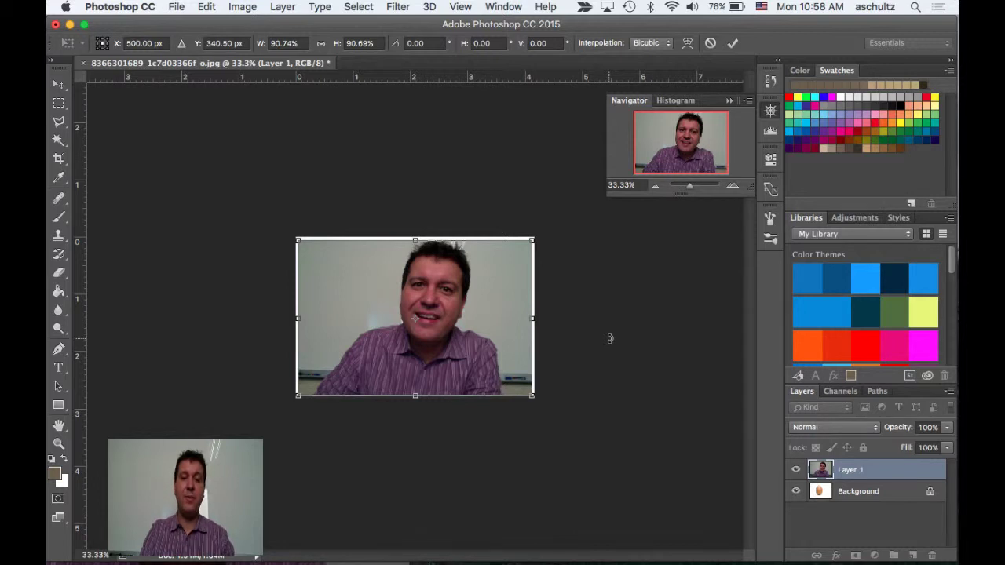
{"action": "key", "text": "Return"}
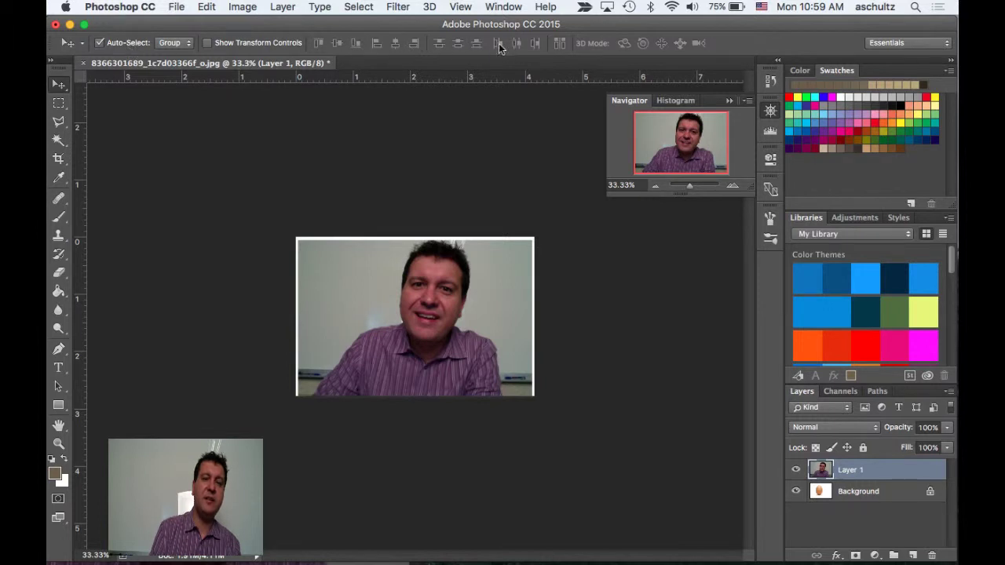
{"action": "left_click", "coordinate": [58, 103]}
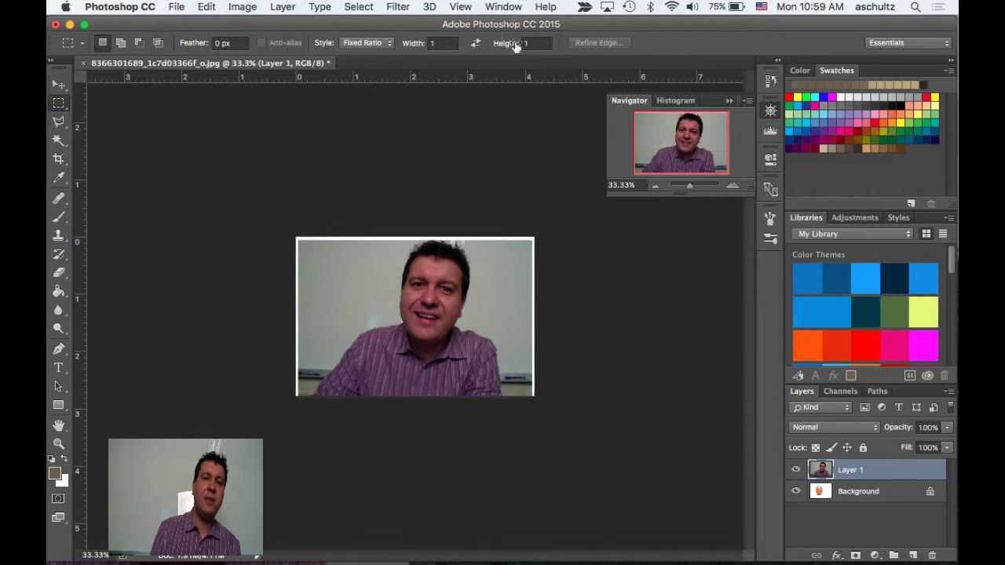
{"action": "left_click", "coordinate": [59, 139]}
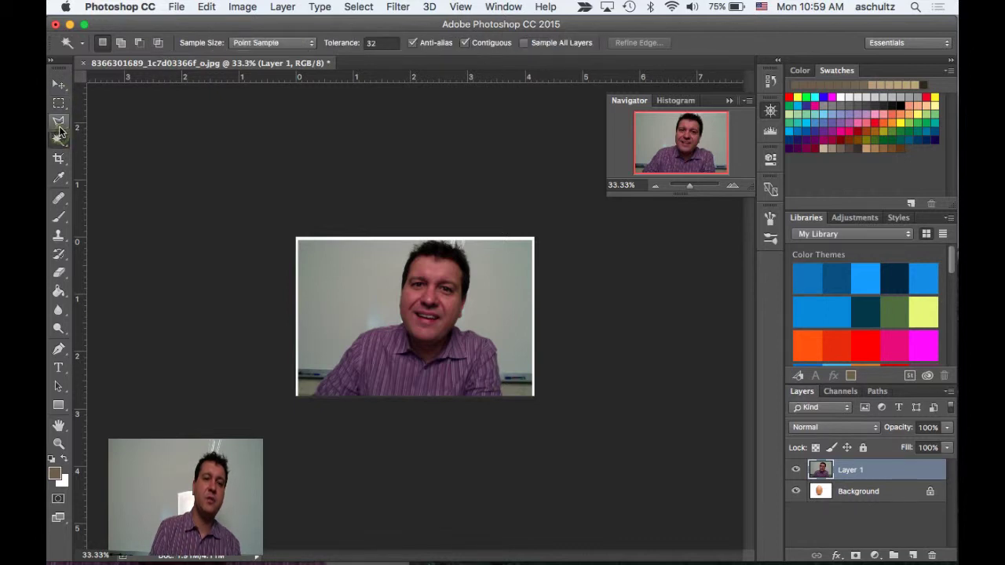
{"action": "left_click", "coordinate": [60, 123]}
{"action": "left_click", "coordinate": [58, 139]}
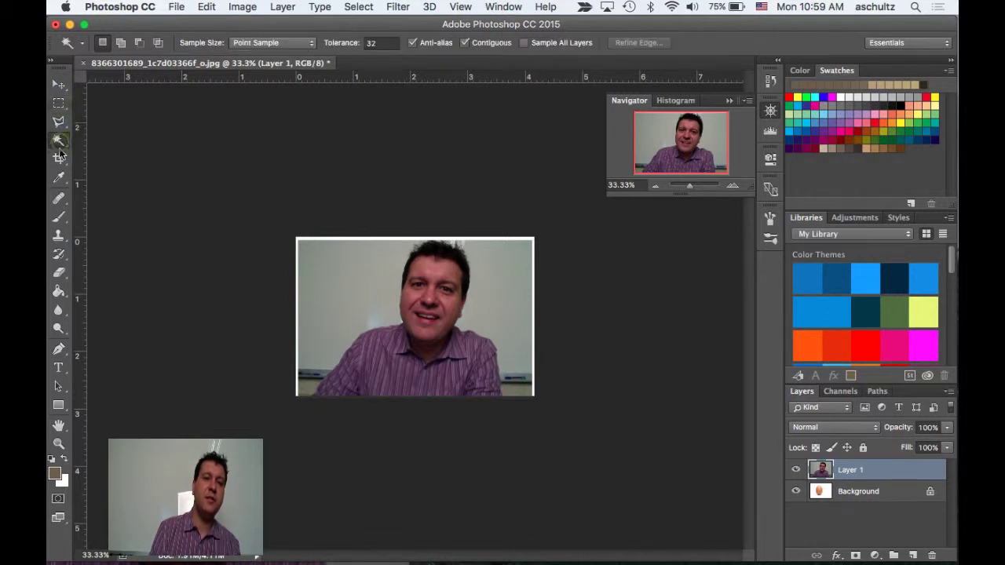
{"action": "left_click", "coordinate": [60, 158]}
{"action": "left_click", "coordinate": [59, 177]}
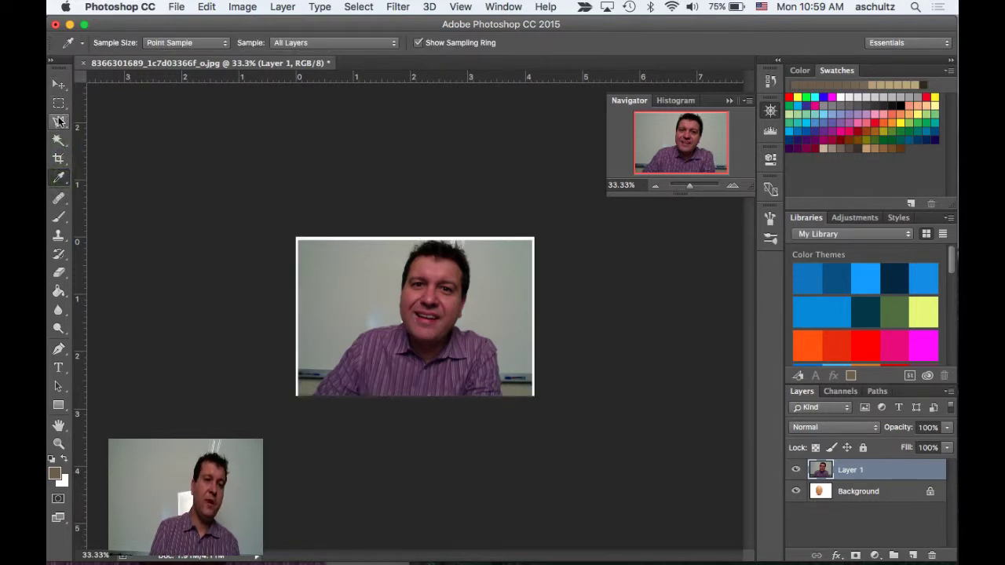
Activate the Polygonal Lasso tool from the lasso tool group
{"action": "left_click", "coordinate": [59, 122]}
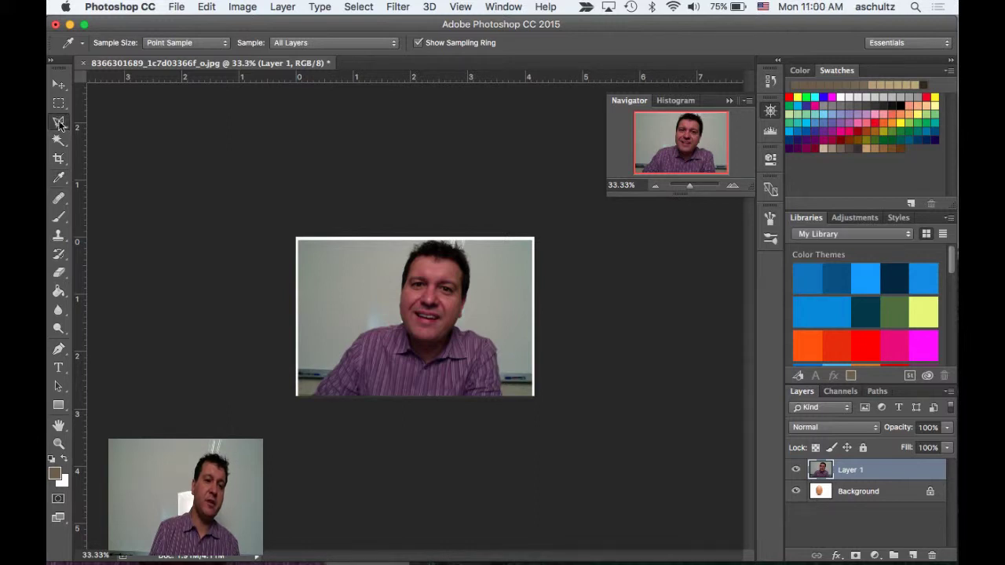
{"action": "left_click", "coordinate": [59, 122]}
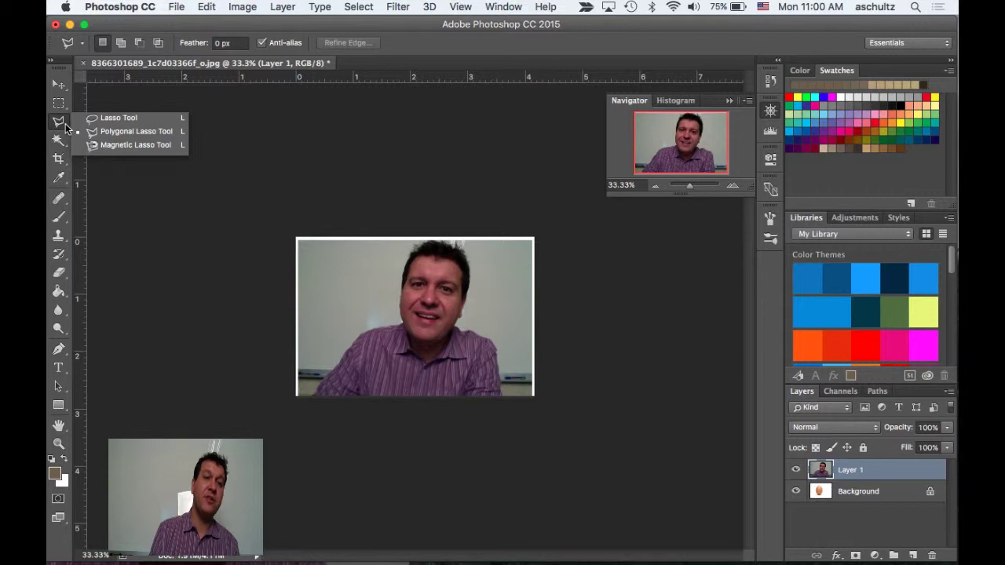
{"action": "left_click", "coordinate": [124, 131]}
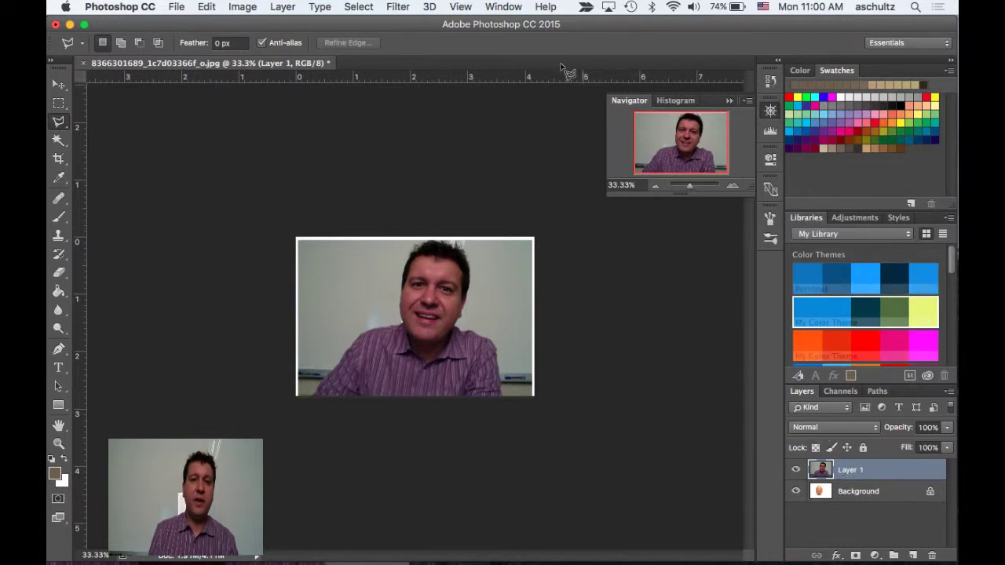
Hide the Navigator and display it again
{"action": "left_click", "coordinate": [504, 7]}
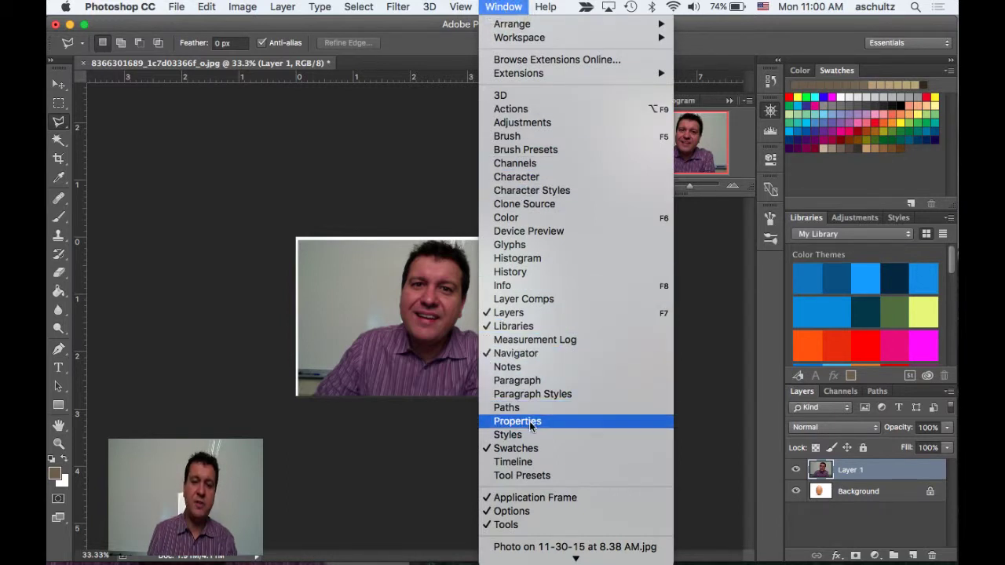
{"action": "left_click", "coordinate": [523, 355]}
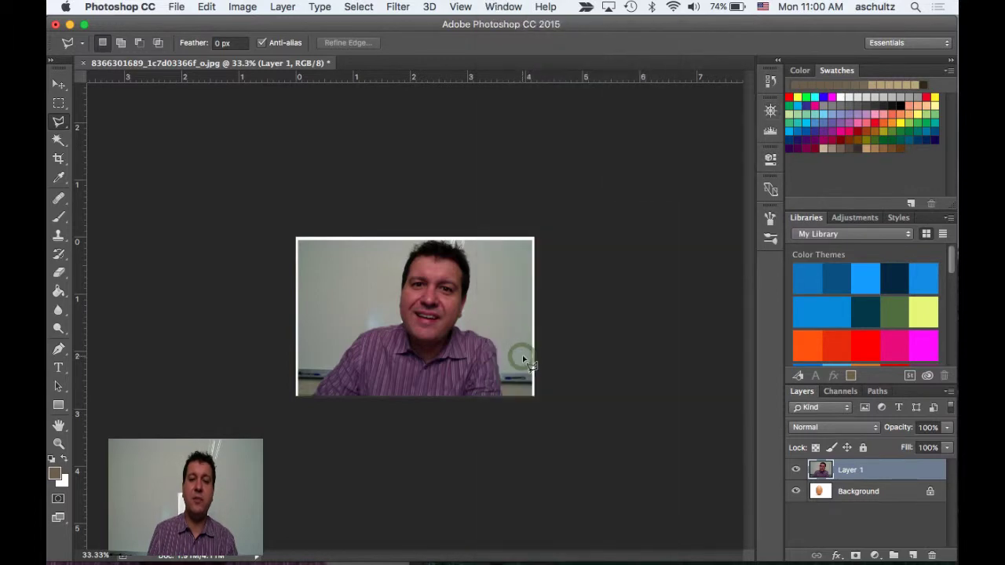
{"action": "left_click", "coordinate": [499, 8]}
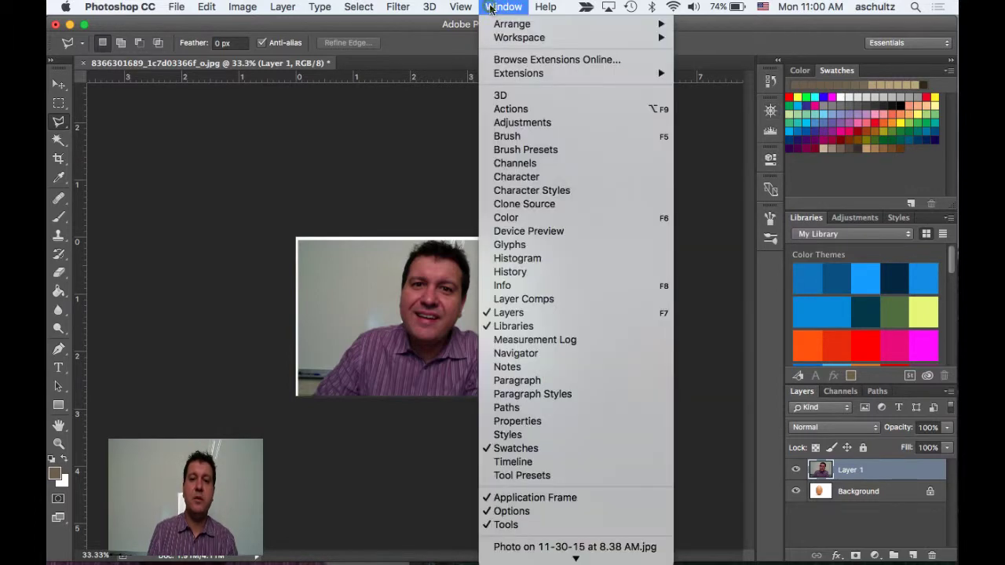
{"action": "left_click", "coordinate": [528, 355]}
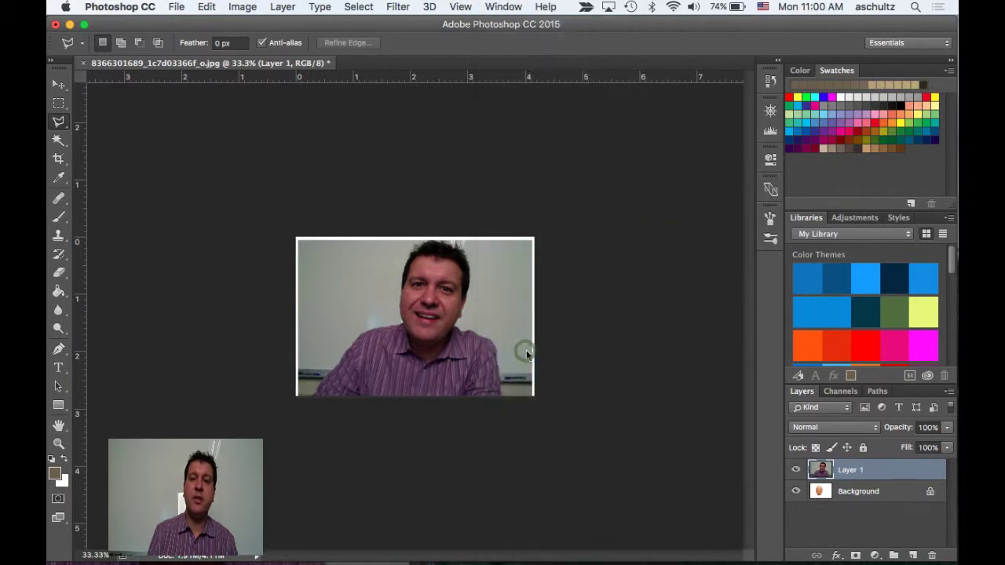
{"action": "left_click", "coordinate": [775, 110]}
{"action": "left_click", "coordinate": [775, 110]}
{"action": "left_click", "coordinate": [775, 109]}
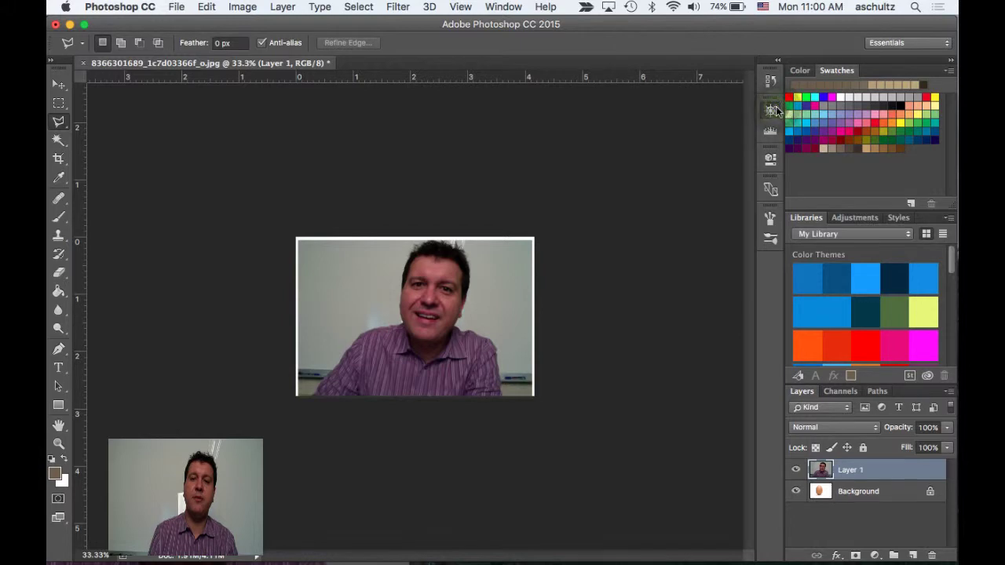
{"action": "left_click", "coordinate": [775, 110]}
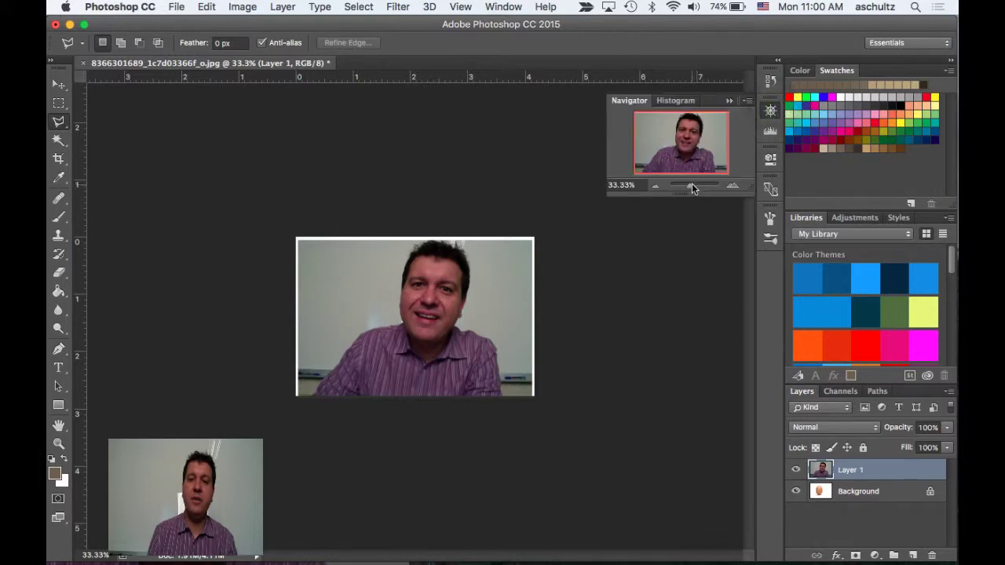
Zoom in on the portrait to about 90% with the Navigator so the image fills the workspace
{"action": "left_click_drag", "start_coordinate": [692, 186], "coordinate": [695, 190]}
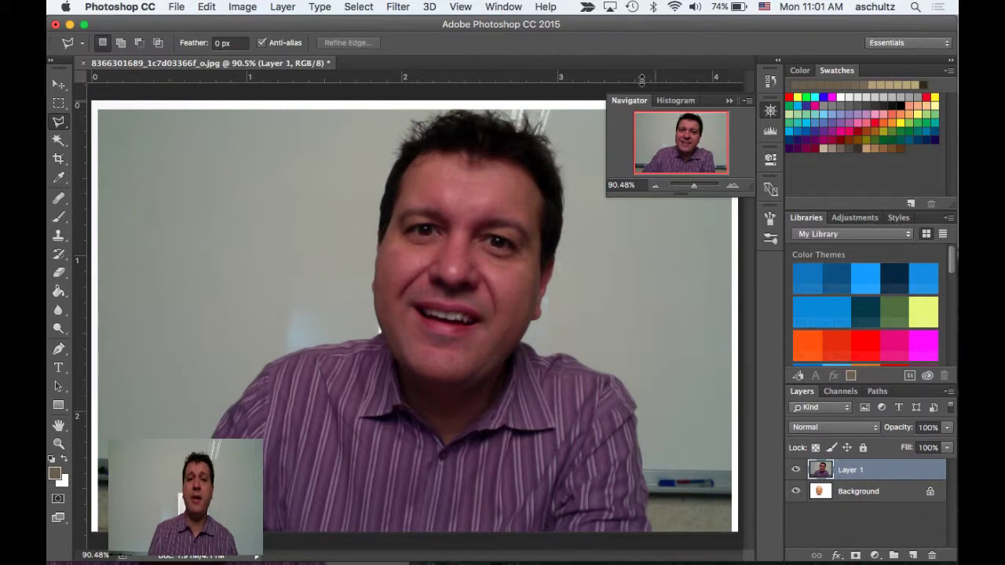
{"action": "left_click", "coordinate": [498, 9]}
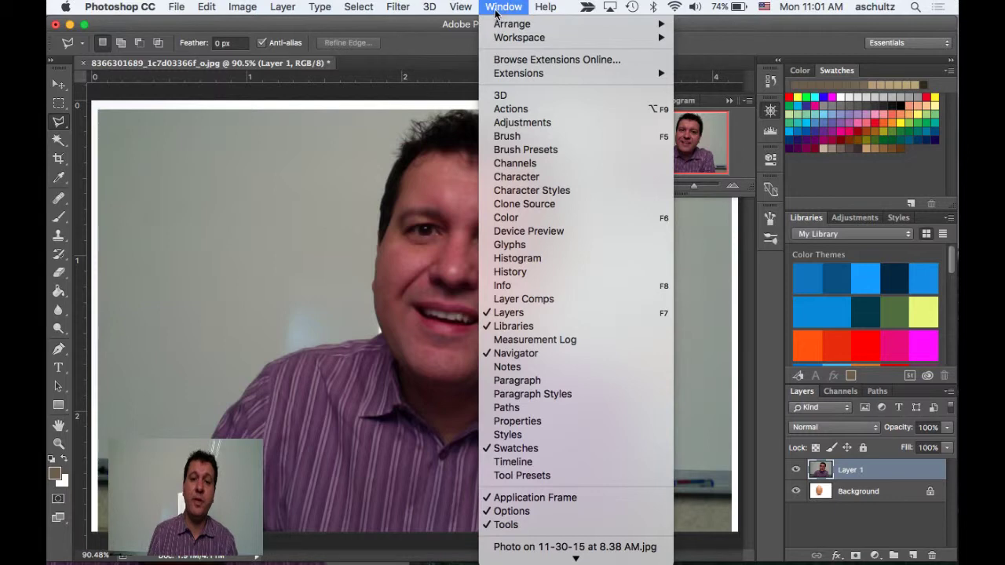
{"action": "left_click", "coordinate": [494, 10]}
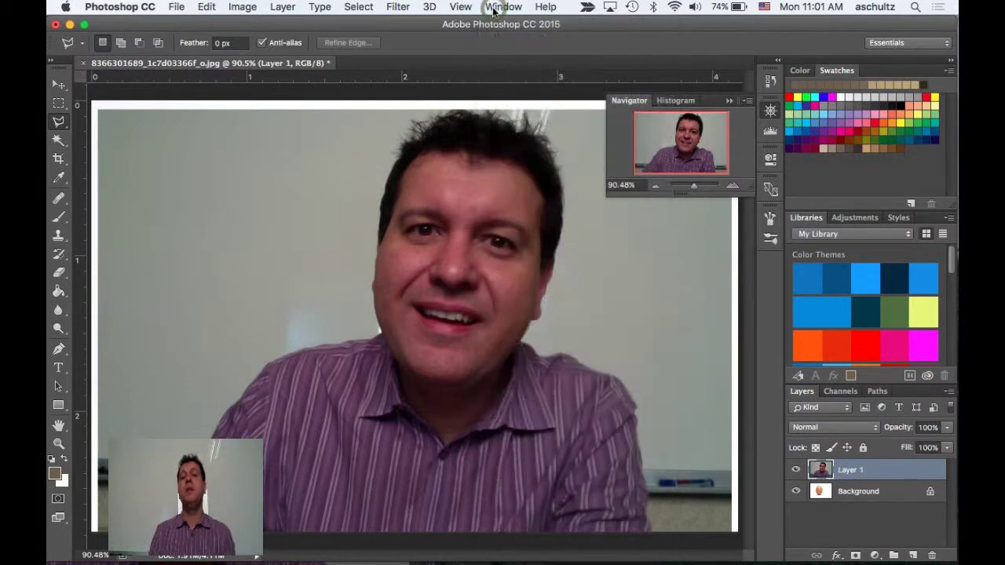